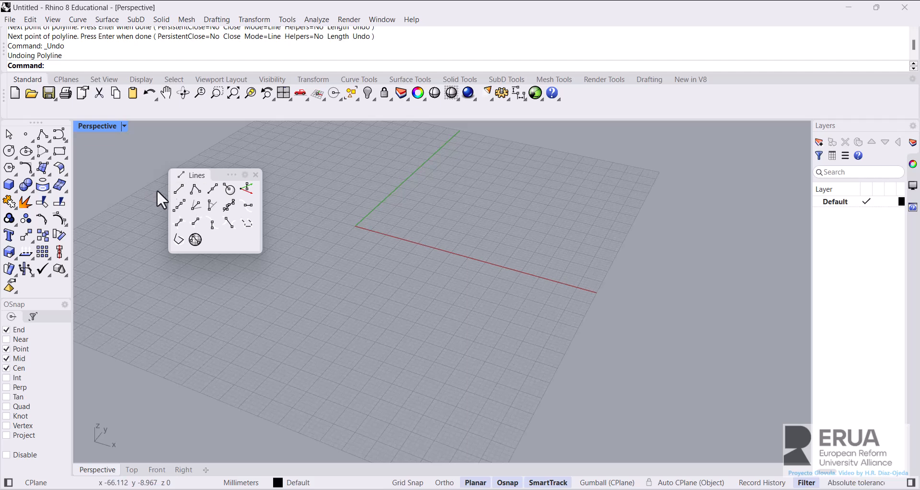
Try drawing an open polyline of four freehand segments across the ground grid and undo it
click(47, 141)
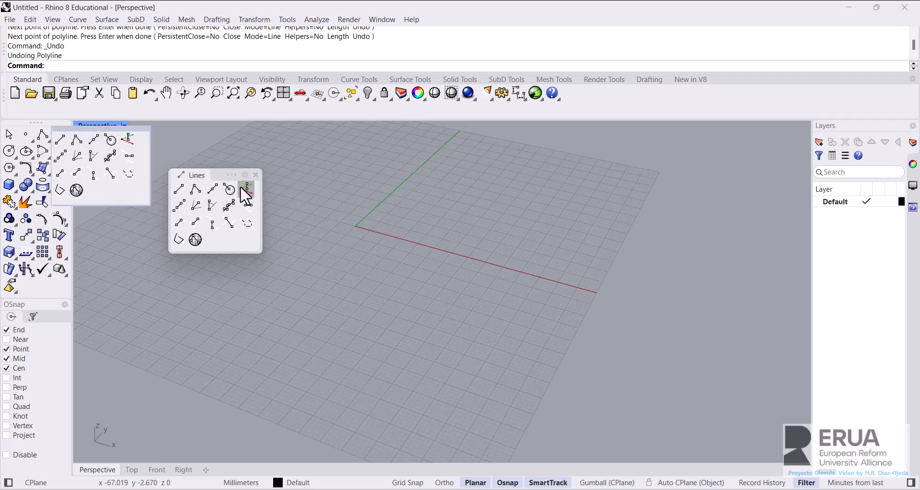
click(196, 189)
click(303, 316)
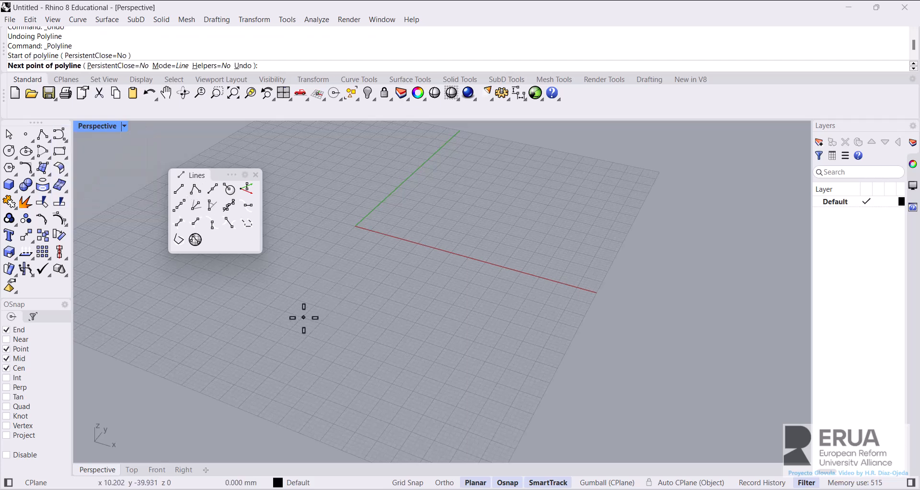
click(392, 283)
click(419, 225)
click(494, 264)
click(454, 326)
right_click(416, 340)
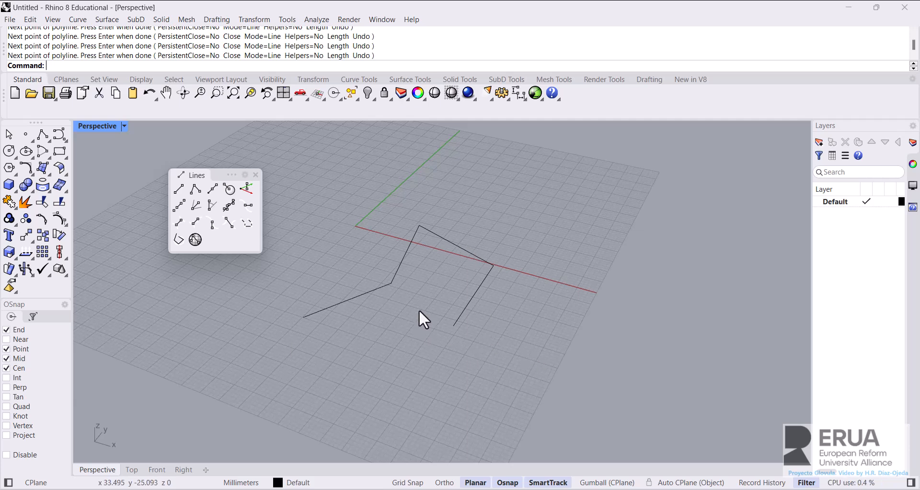
key(ctrl+z)
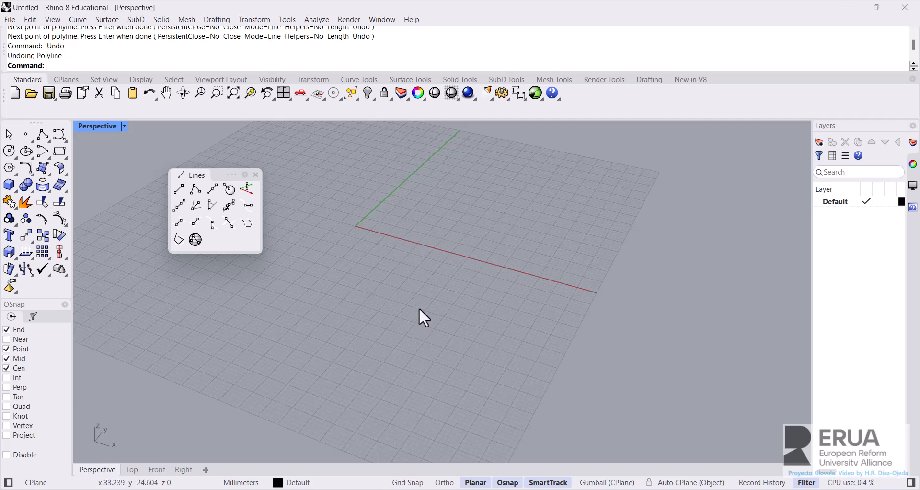
Start a new polyline at the origin (0) and place its next point at coordinates 20,10.5
right_click(315, 203)
text(0)
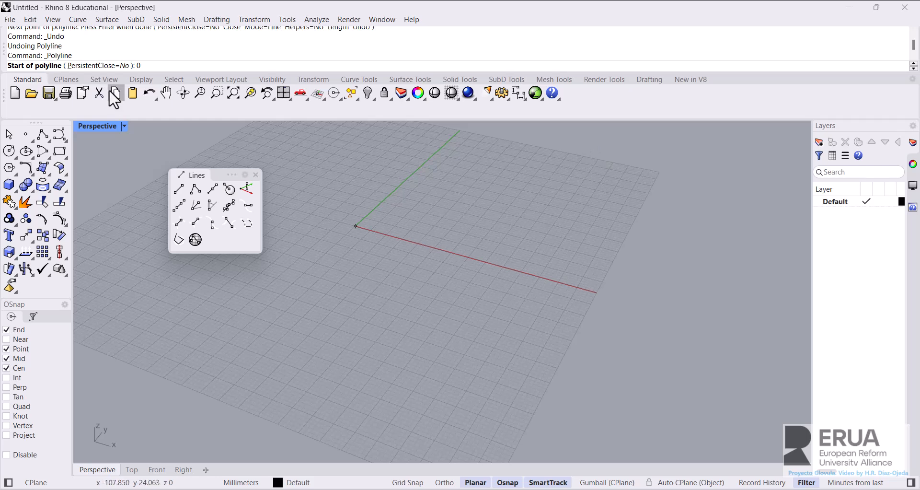
key(Return)
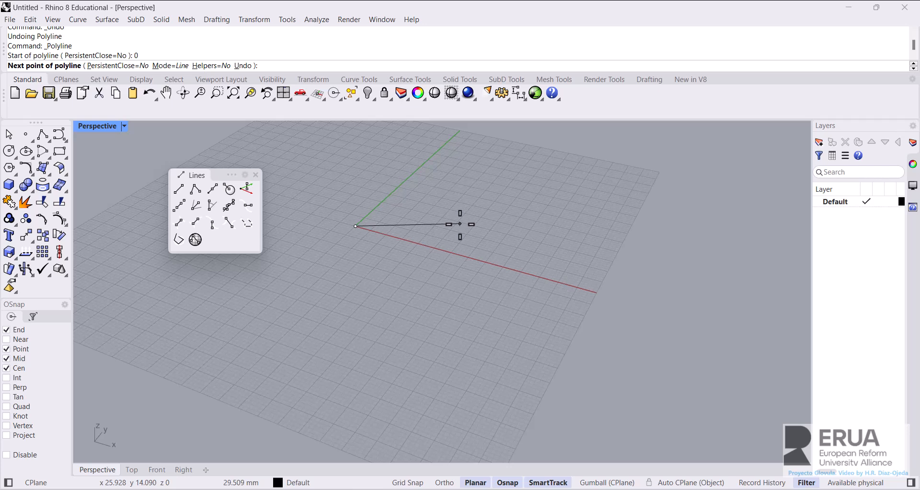
text(20)
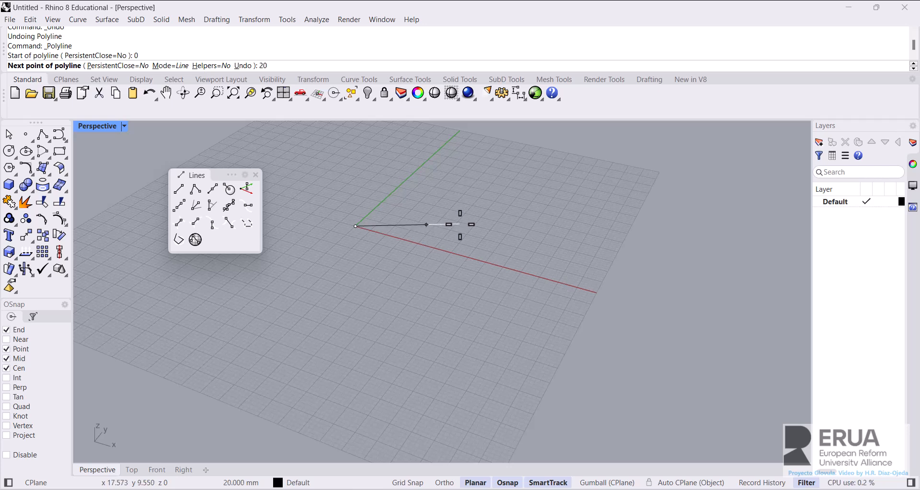
text(,10)
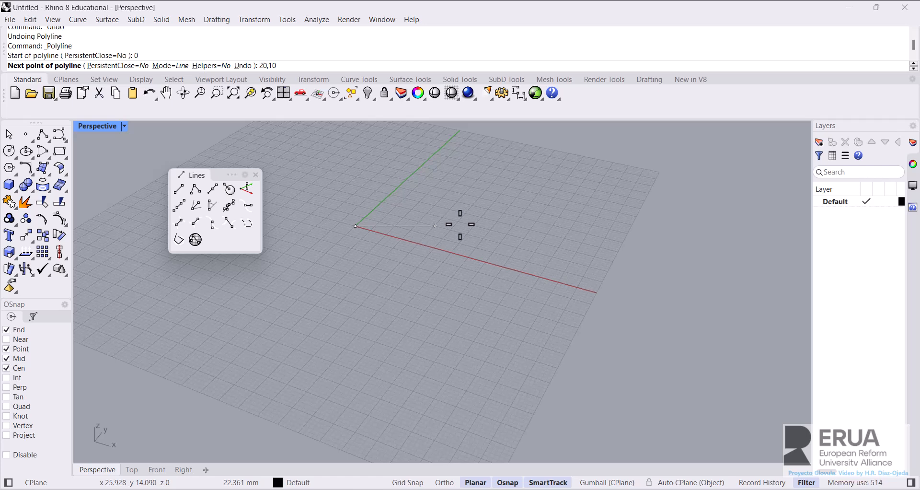
text(5)
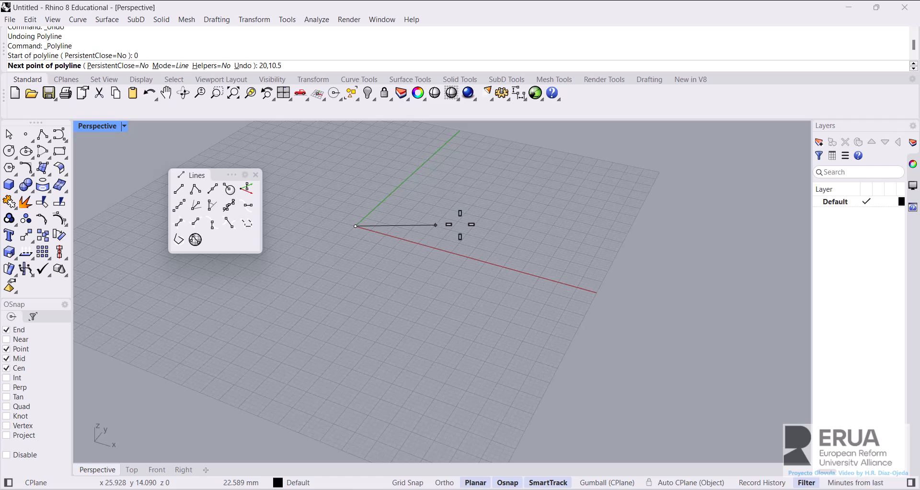
key(Return)
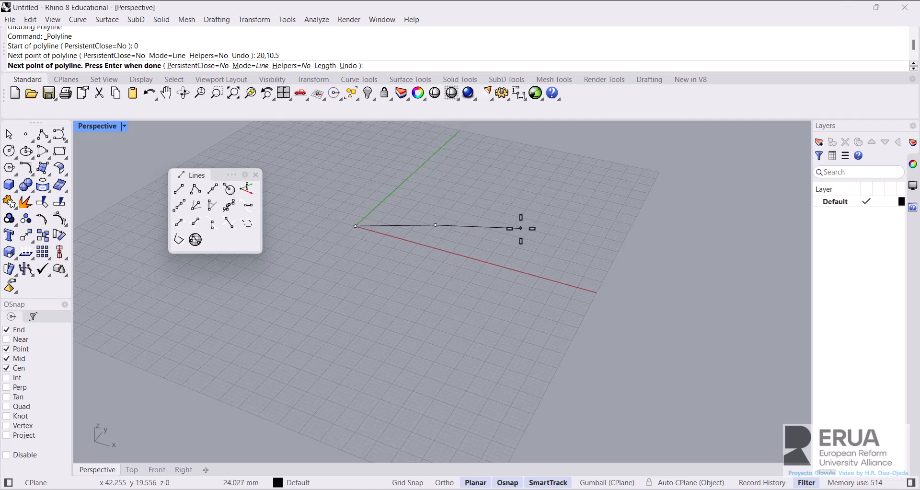
Try adding a polyline point above the origin at coordinates 0,0,10 and undo that point
right_drag(487, 261, 487, 211)
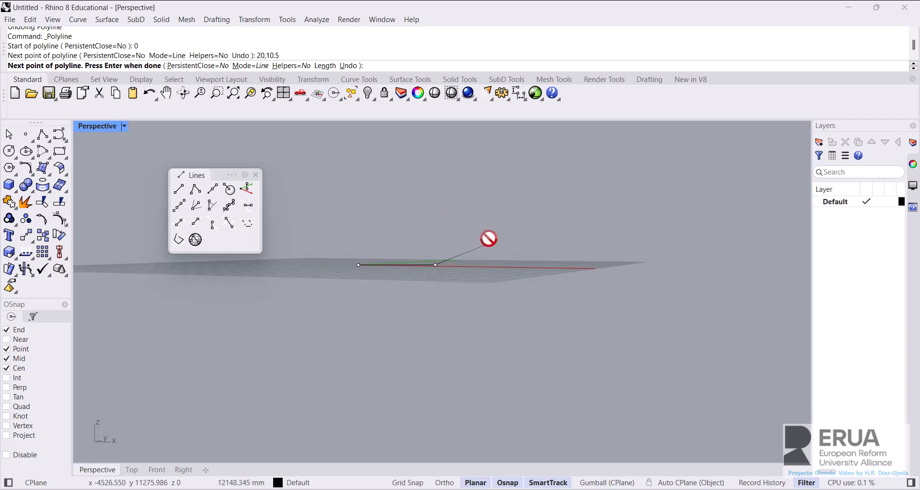
right_drag(501, 242, 491, 231)
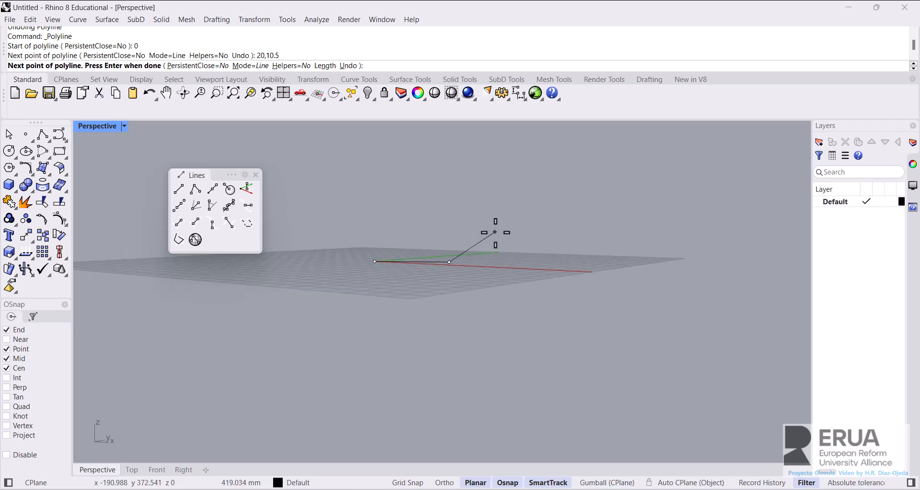
text(0,0,)
text(10)
key(Return)
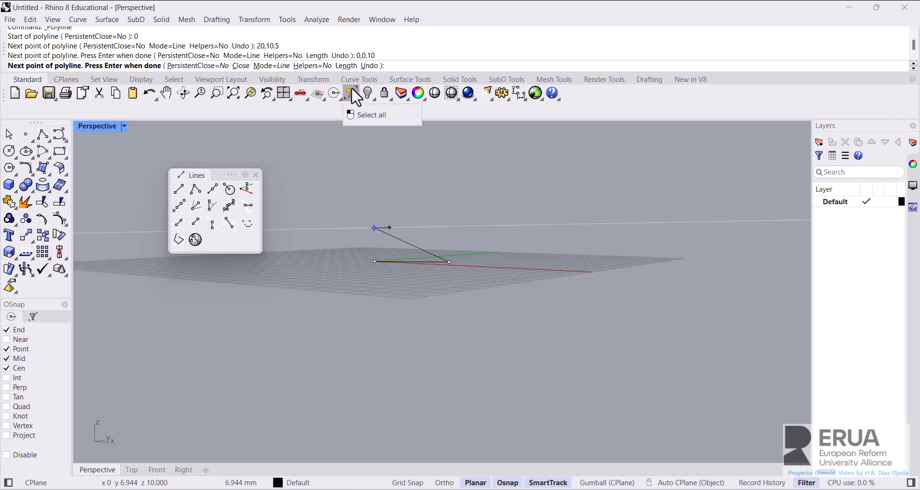
click(368, 67)
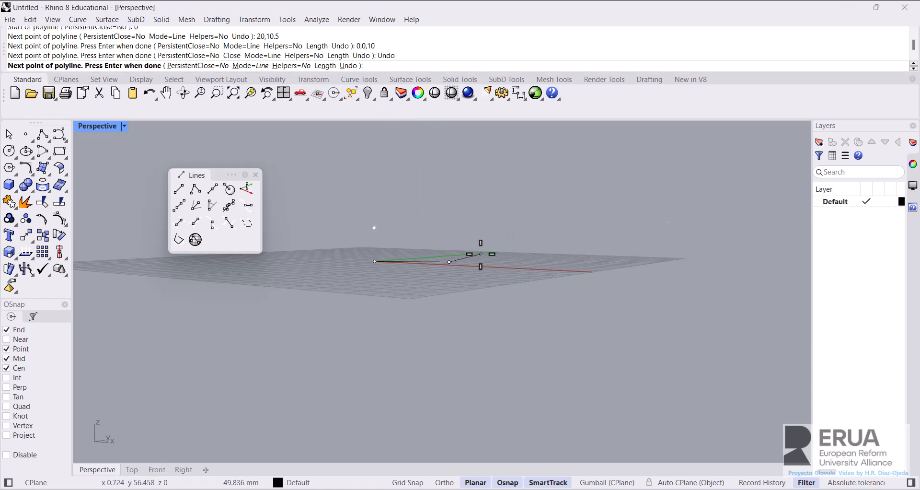
Extend the polyline with four freehand points on the ground plane and, with Planar off, close it at the origin
right_drag(496, 258, 483, 312)
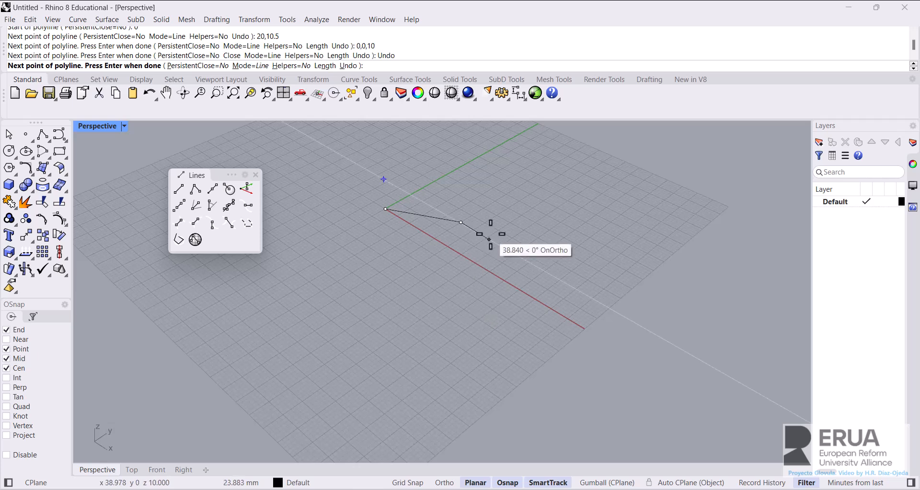
click(572, 249)
click(661, 191)
click(659, 241)
click(533, 291)
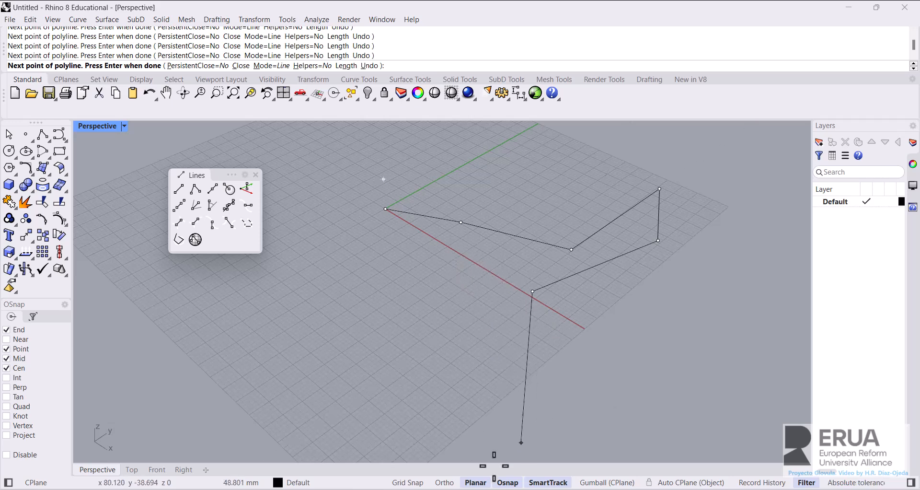
click(479, 482)
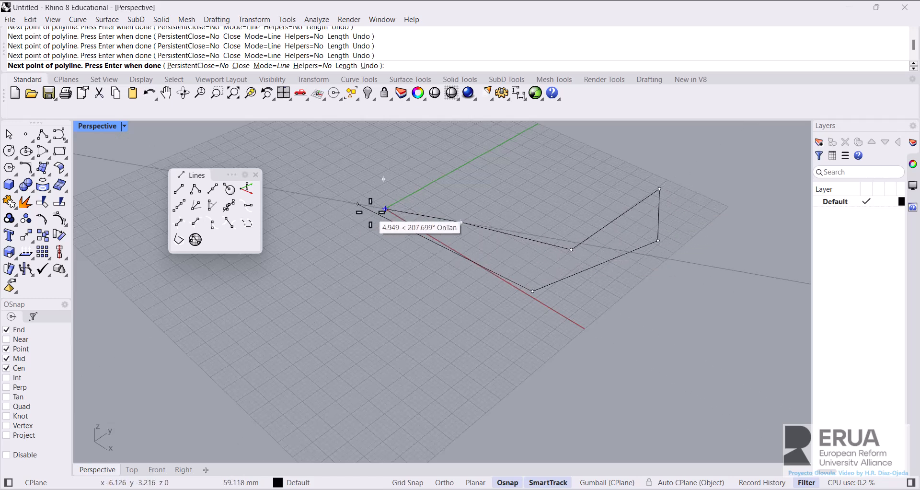
click(386, 209)
right_drag(413, 307, 497, 337)
scroll(499, 268, down, 4)
right_click(403, 323)
right_drag(404, 323, 416, 265)
scroll(580, 219, up, 2)
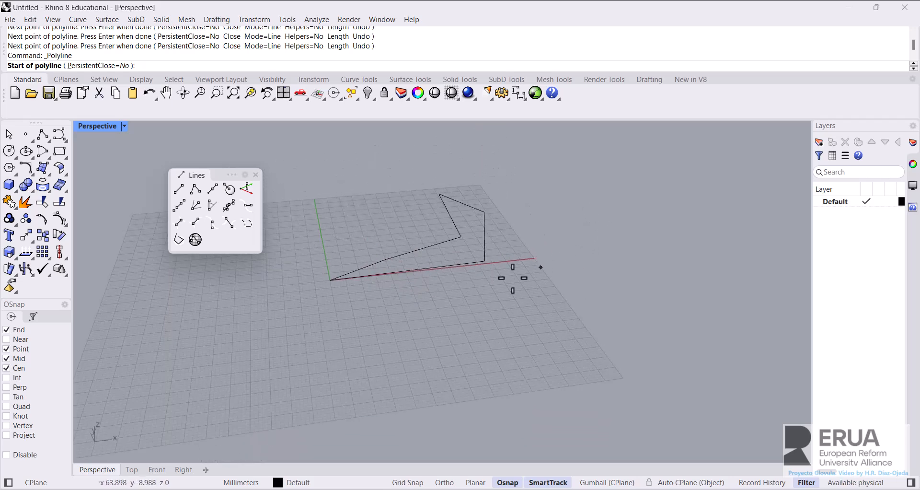
right_drag(433, 350, 431, 335)
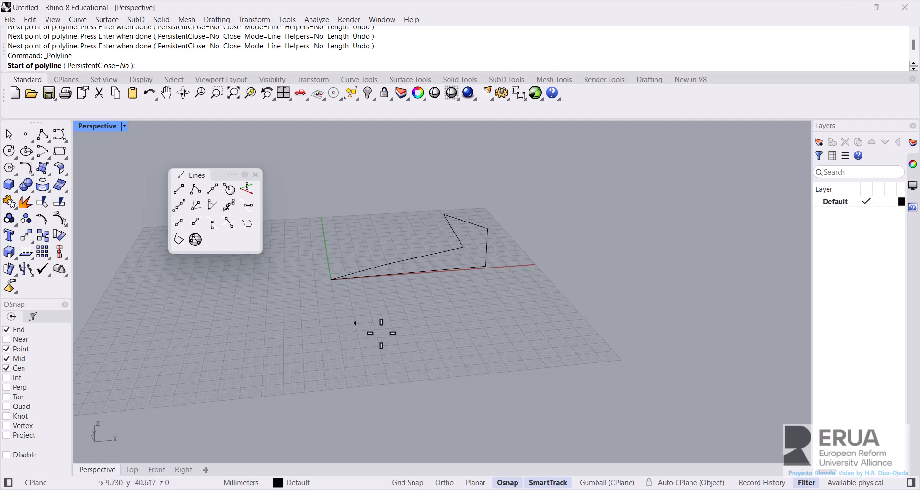
right_drag(374, 331, 376, 335)
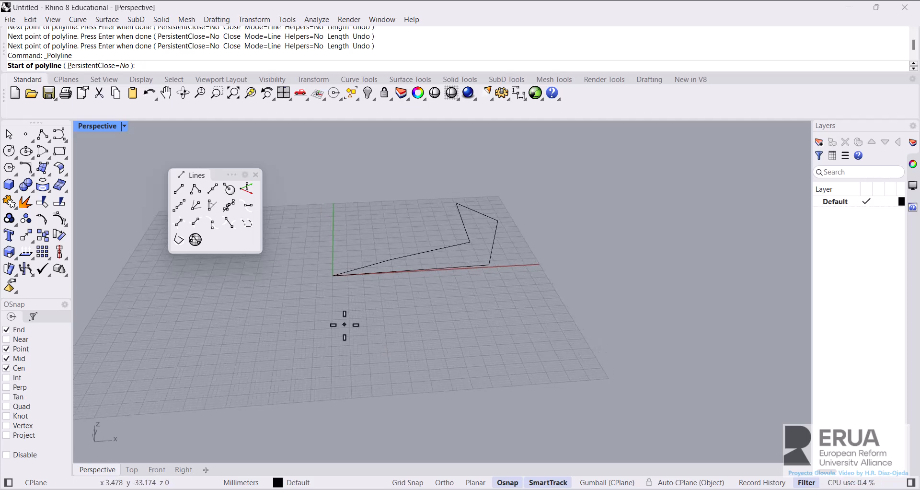
click(315, 341)
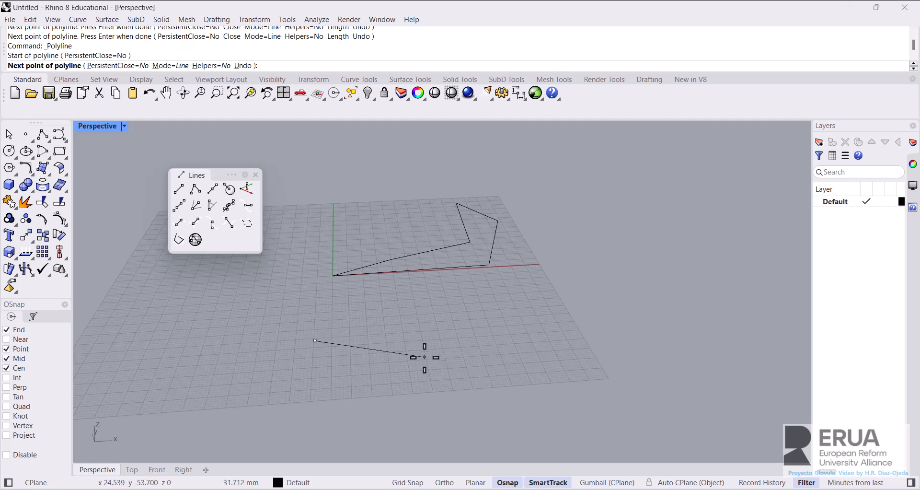
key(alt)
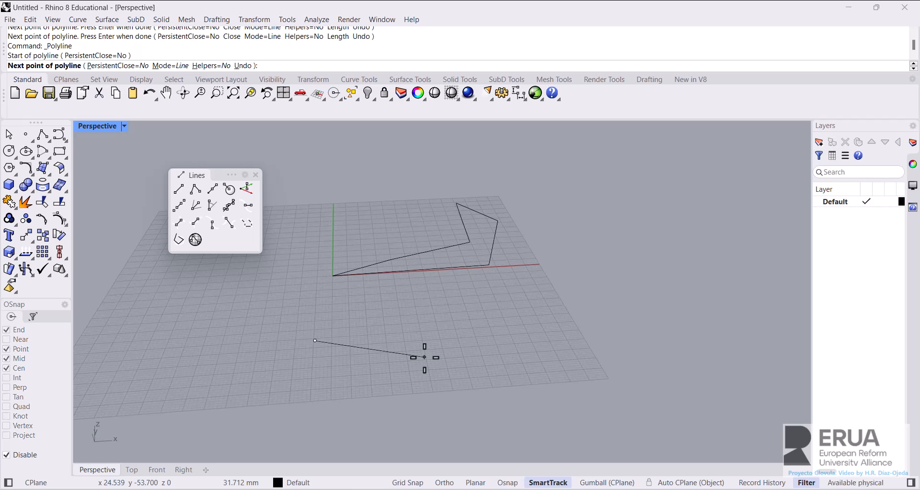
text(@)
key(alt)
text(10,10)
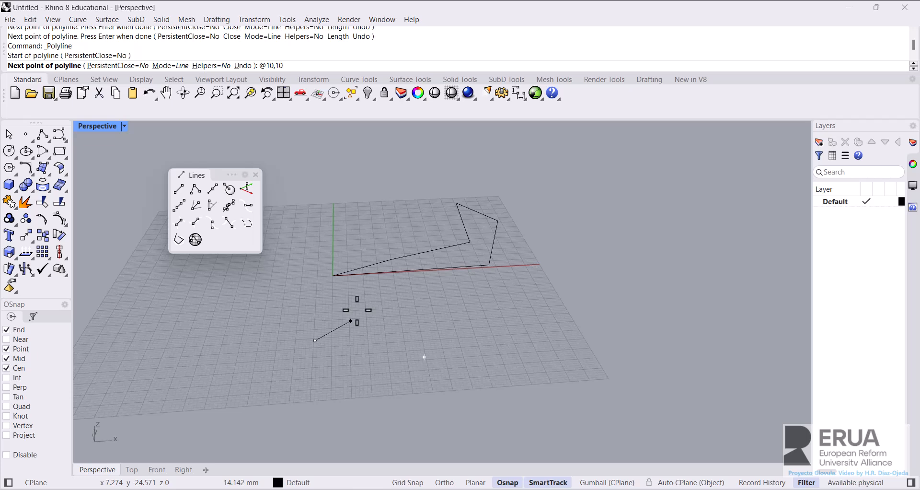
key(Return)
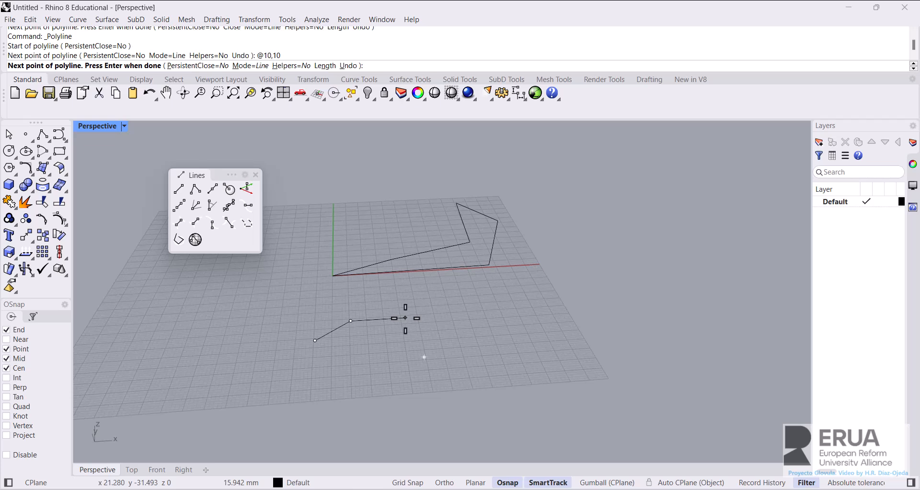
Add a polyline point straight above the last one using relative coordinates @0,0,20
text(@0,0)
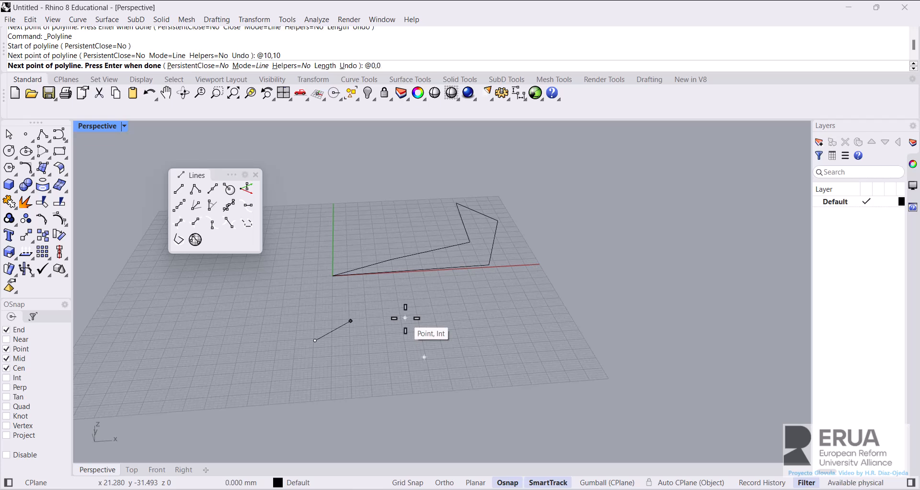
text(,20)
key(Return)
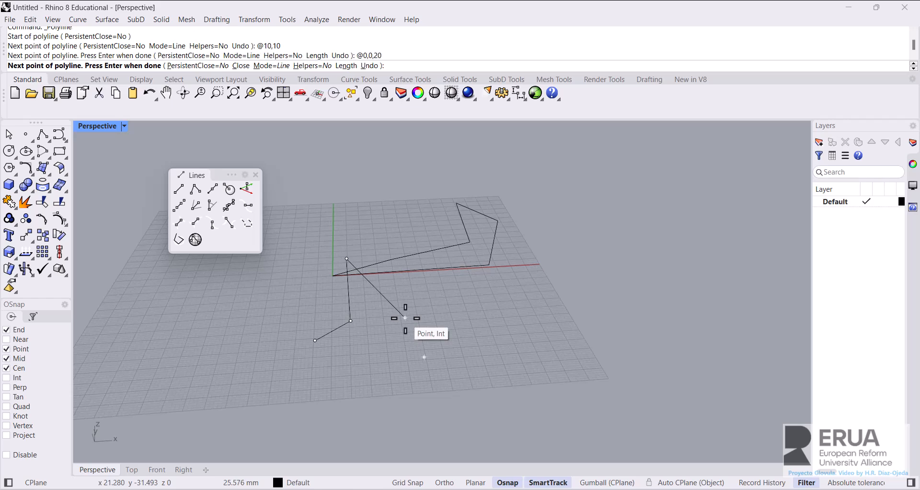
Turn on Planar and continue the polyline with seven freehand points at the same 20 mm height
right_drag(376, 366, 400, 379)
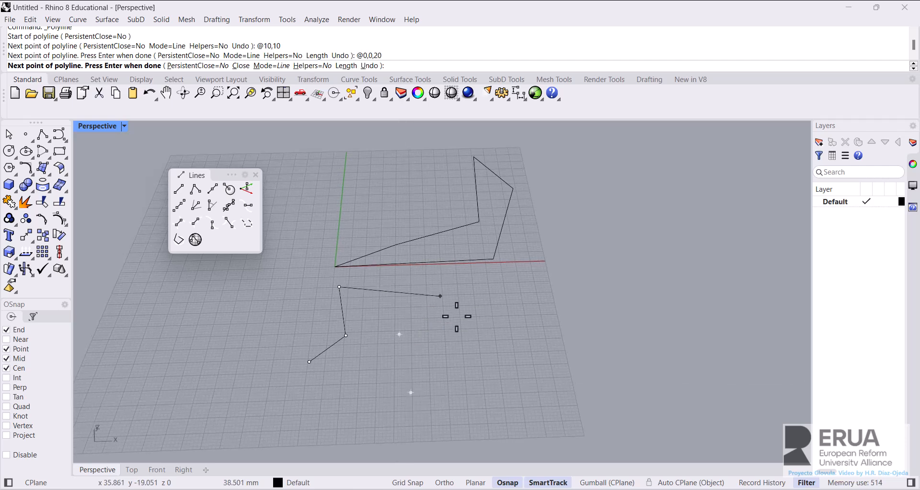
click(474, 482)
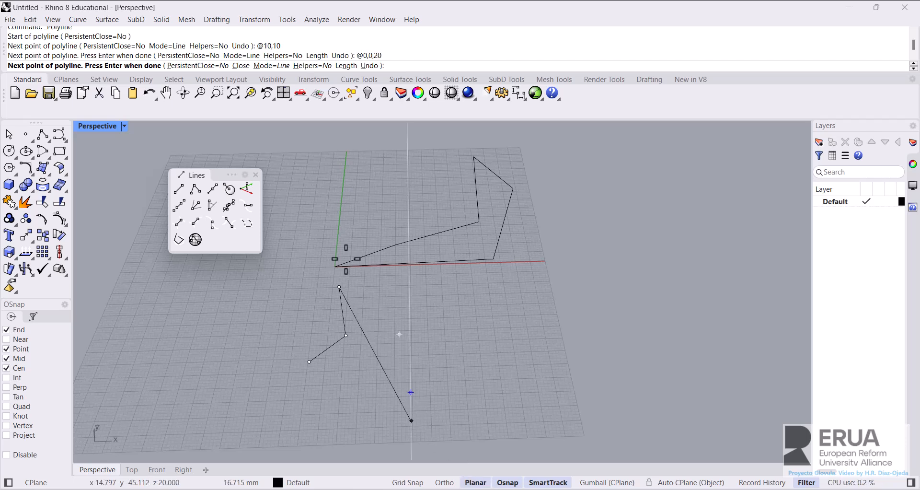
click(449, 308)
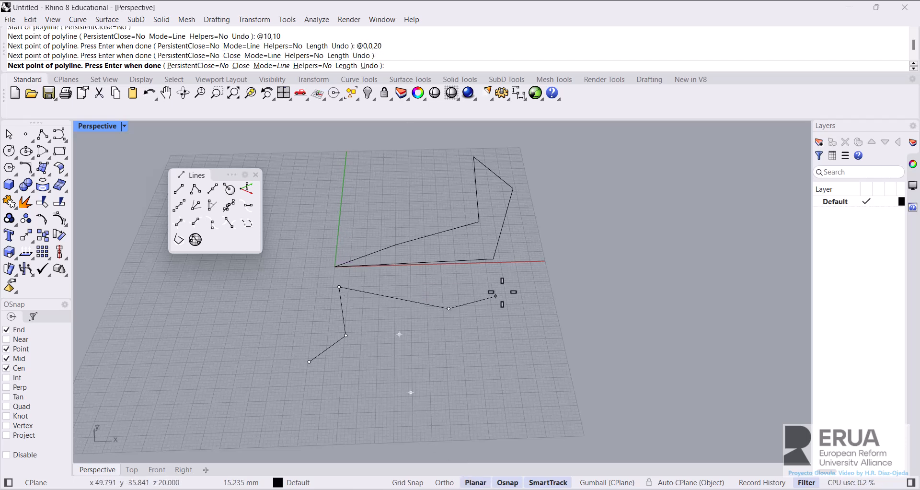
click(527, 280)
click(590, 196)
click(613, 156)
click(714, 176)
click(687, 299)
click(599, 369)
Turn off Planar and finish the open polyline with four freehand points down on the ground plane
right_drag(557, 408, 549, 346)
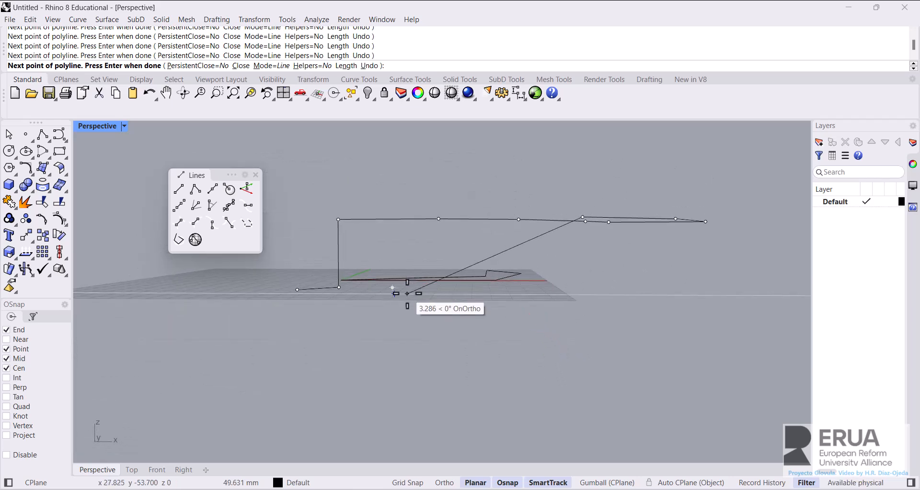
click(475, 482)
right_drag(548, 354, 596, 390)
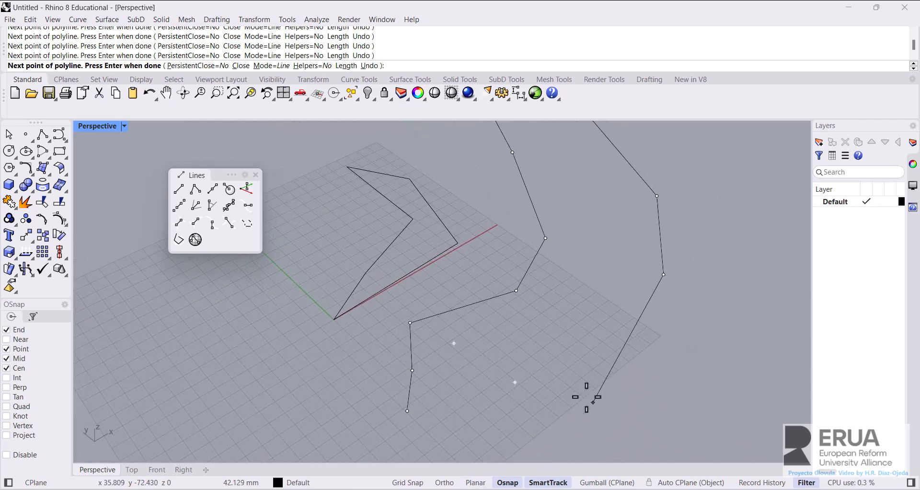
click(568, 384)
click(474, 413)
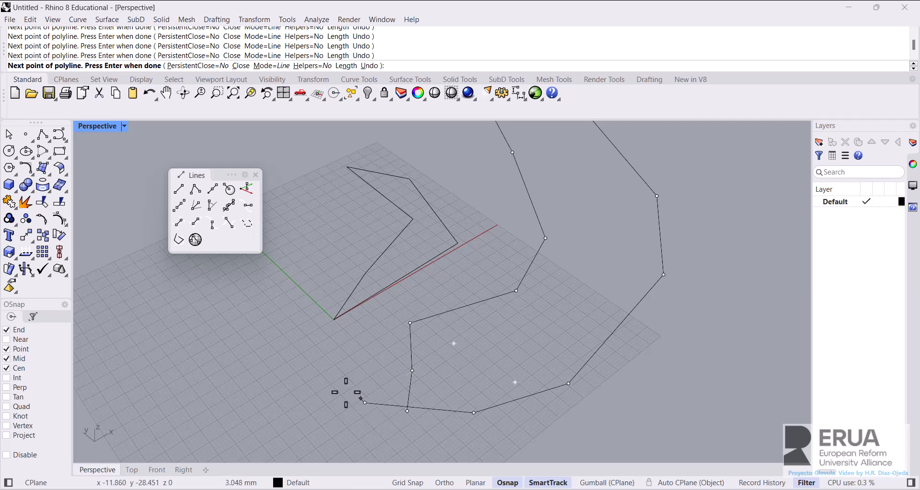
right_drag(304, 359, 275, 345)
click(541, 320)
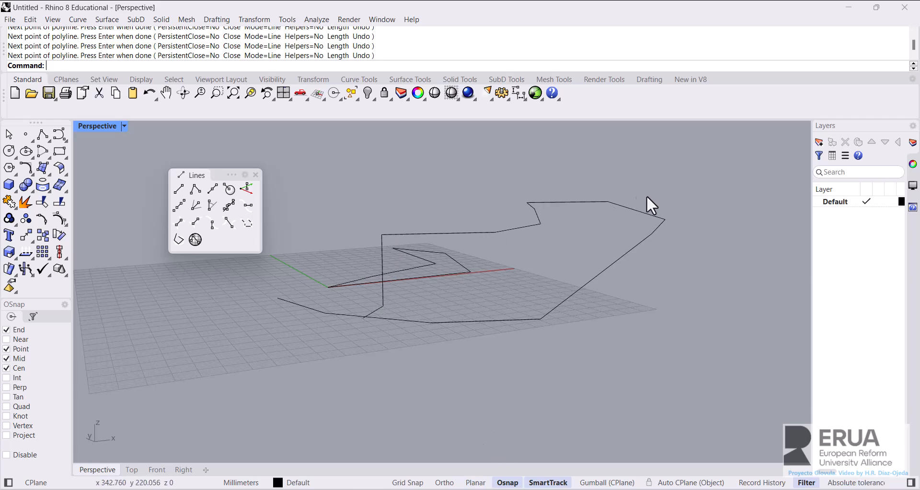
right_drag(546, 327, 608, 338)
scroll(377, 56, up, 5)
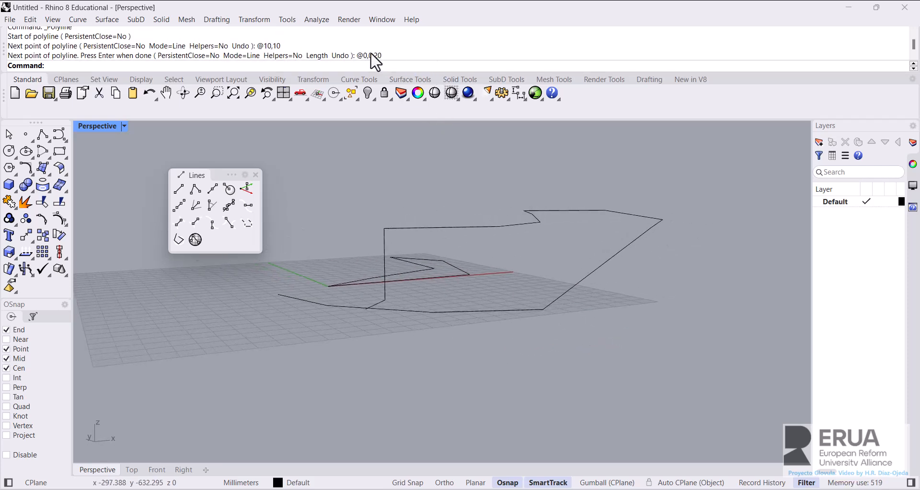
scroll(523, 243, down, 3)
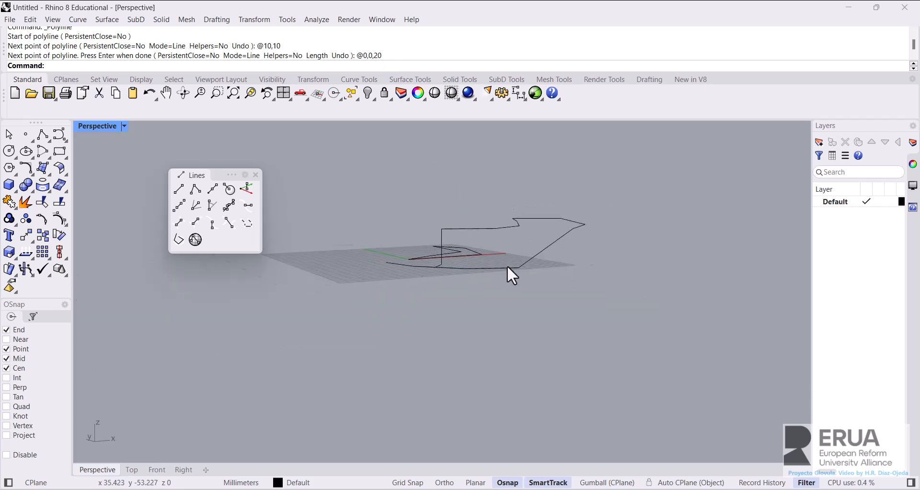
Start a third polyline with two freehand points on an empty part of the grid, away from the earlier curves
right_drag(569, 334, 706, 344)
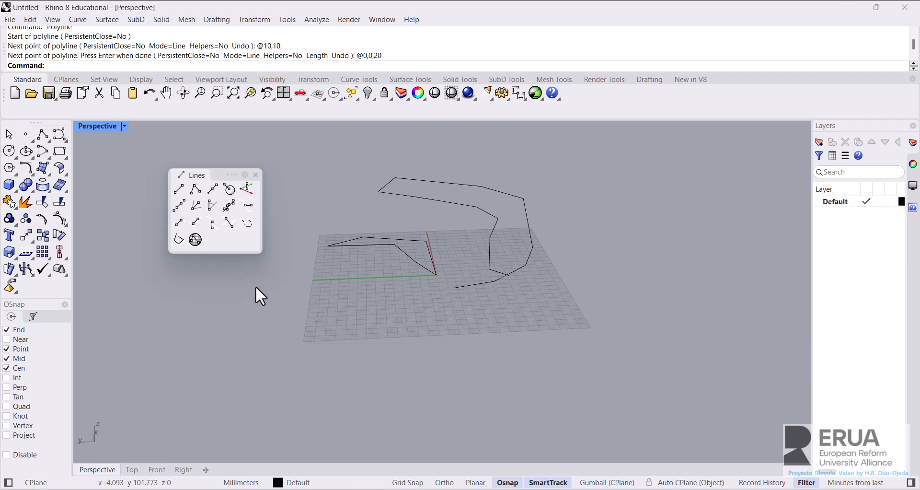
scroll(416, 328, up, 4)
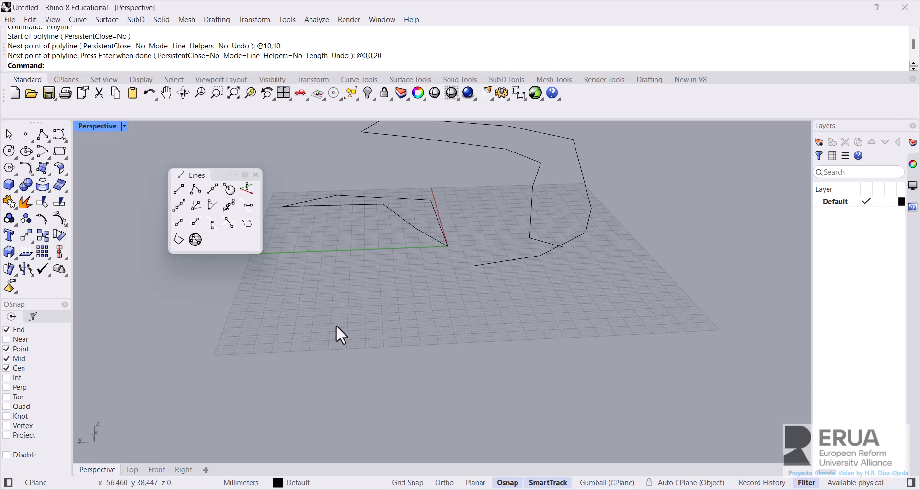
right_drag(370, 318, 325, 337)
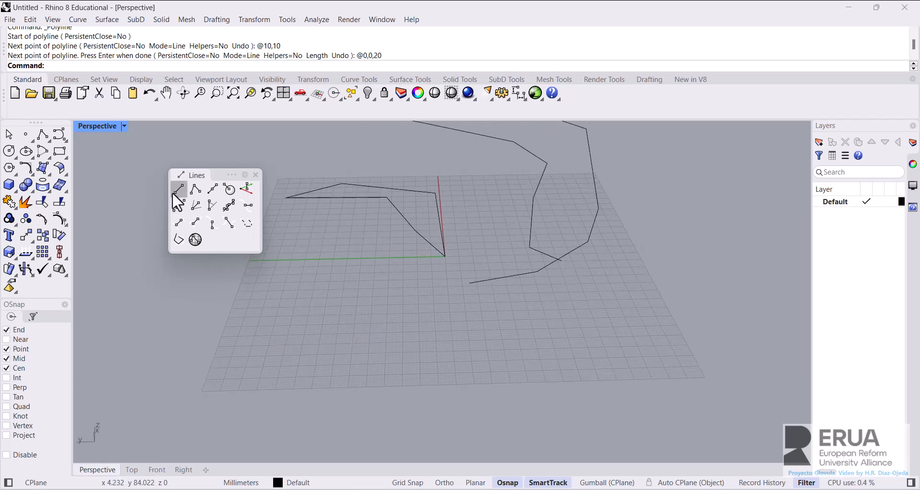
click(196, 188)
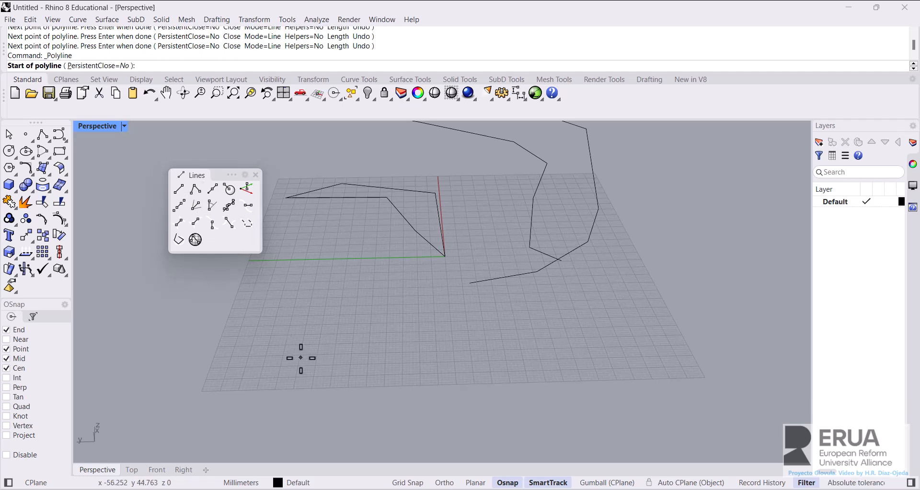
click(297, 358)
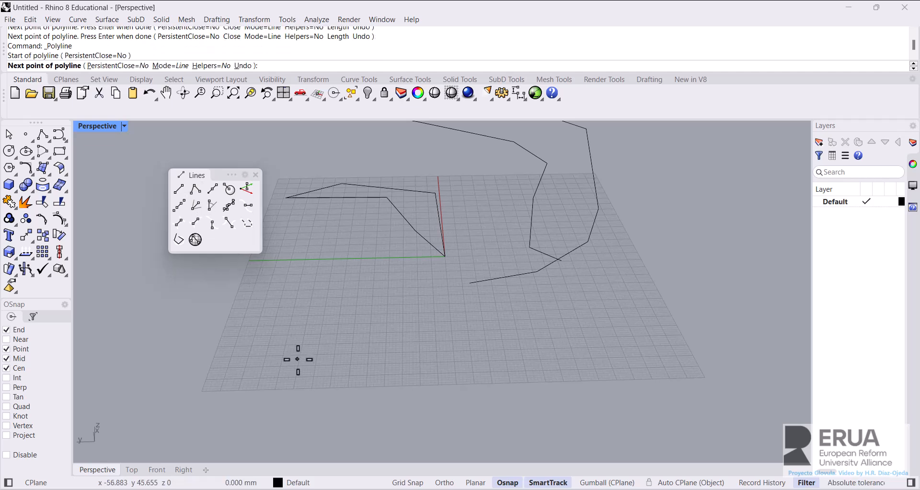
click(372, 357)
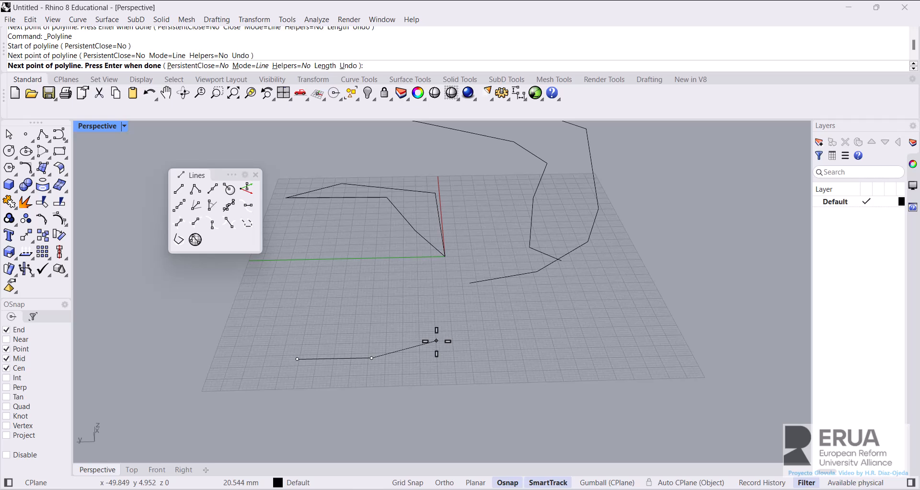
key(alt)
text(@)
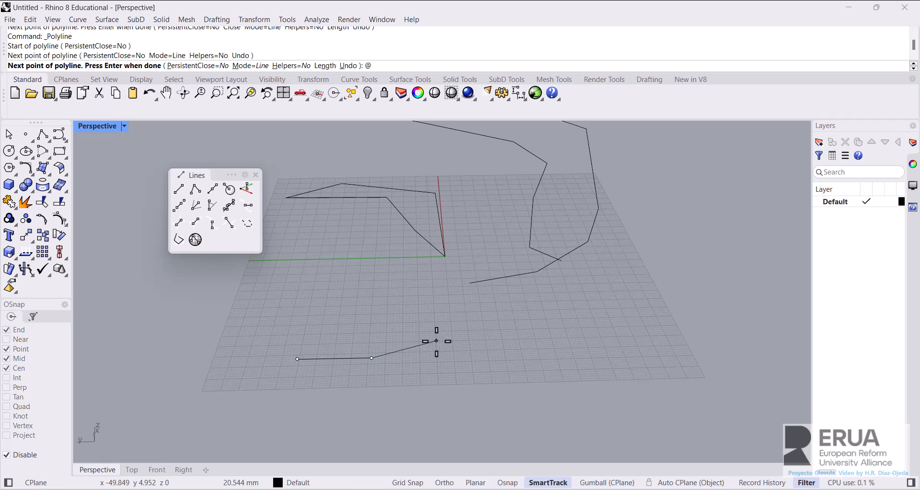
text(20)
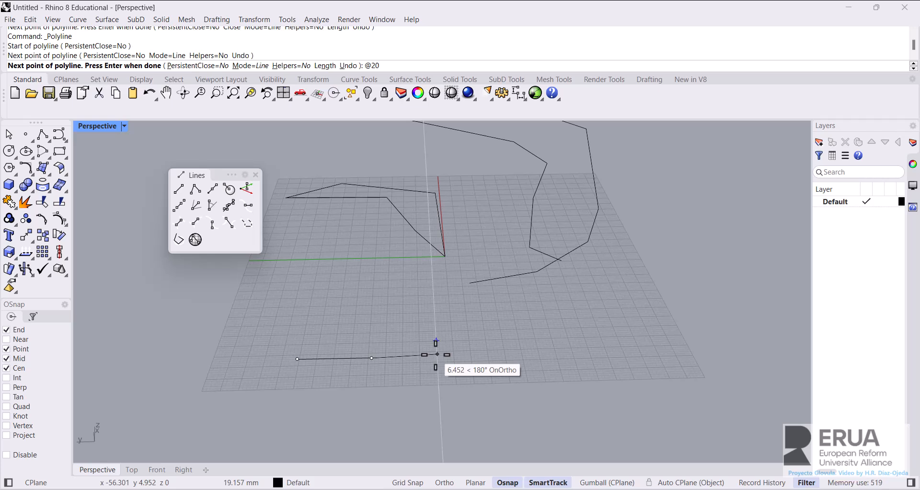
key(F8)
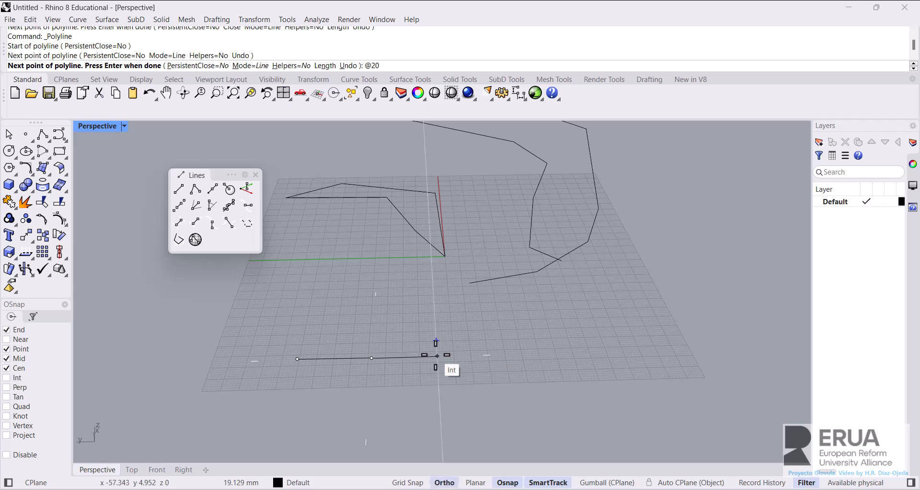
key(F8)
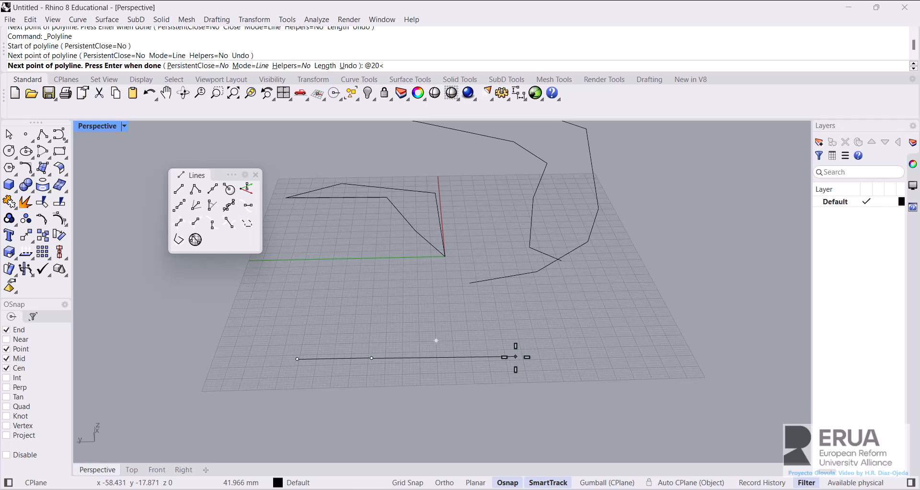
Try angles of 45, -45 and 30 degrees for the next 20 mm polyline segment without placing its point
text(45)
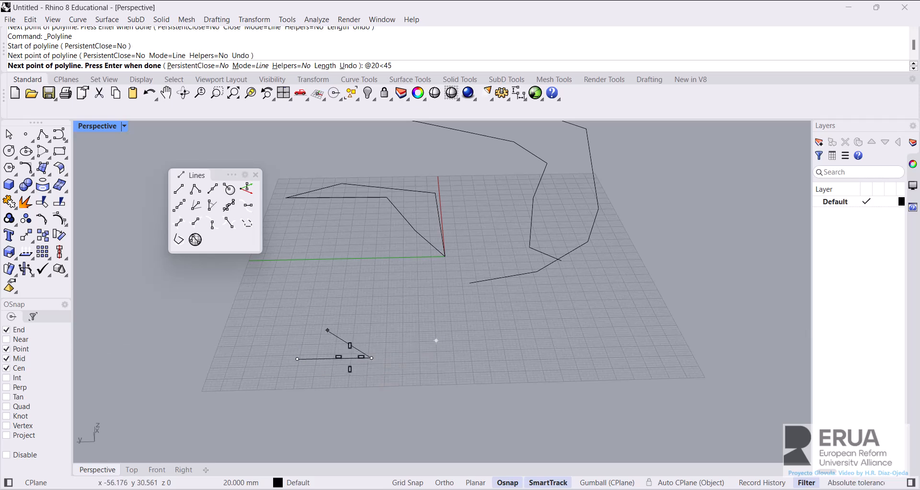
key(Left)
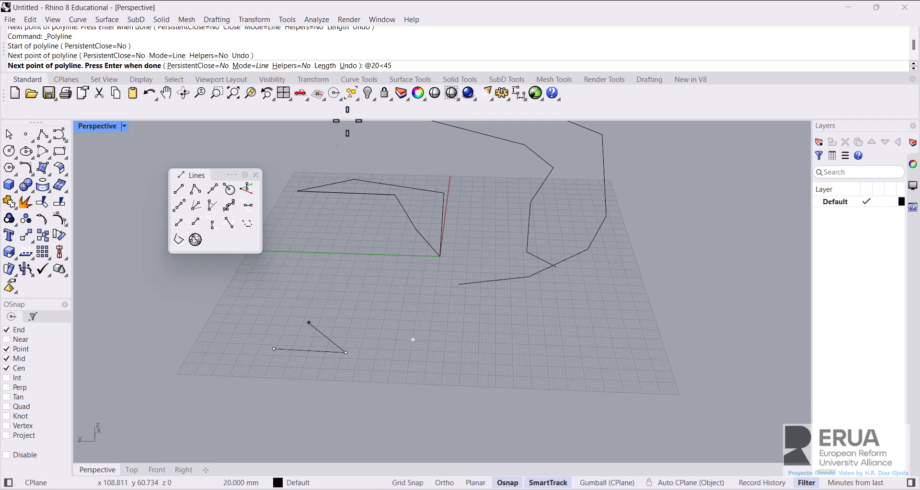
key(Left)
key(Left)
text(-)
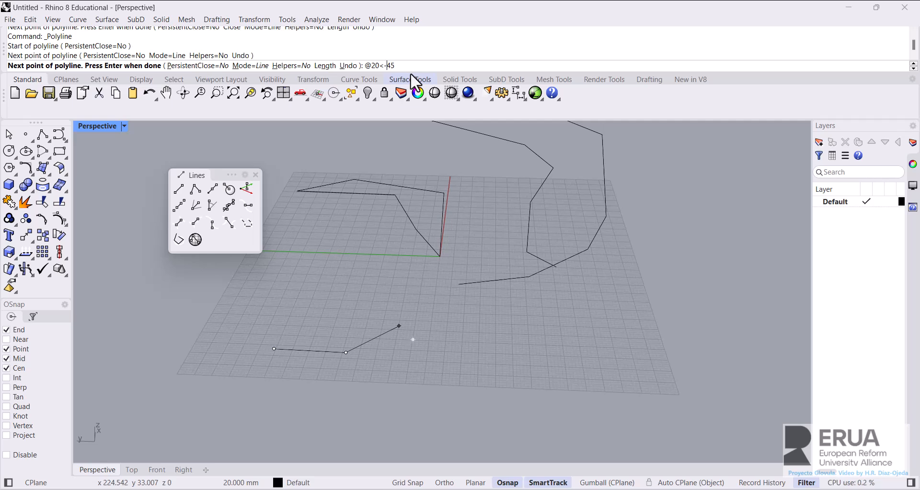
key(BackSpace)
text(30)
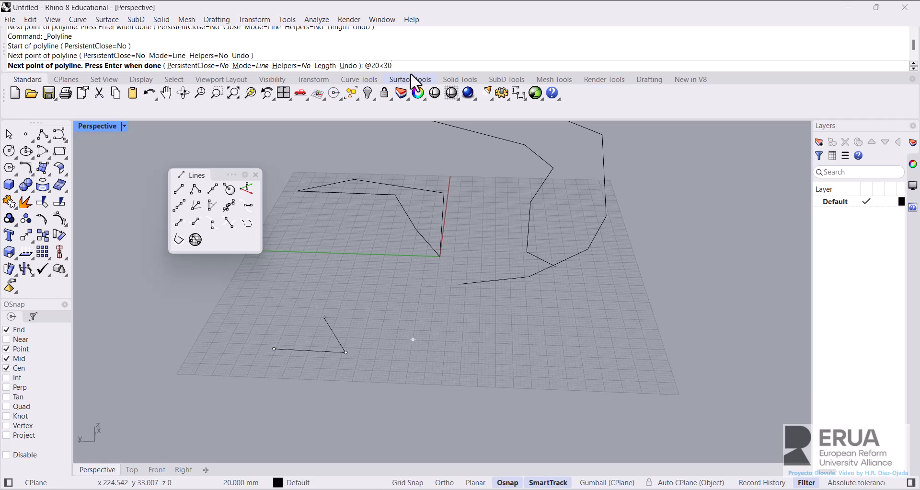
key(BackSpace)
key(BackSpace)
text(75)
key(Return)
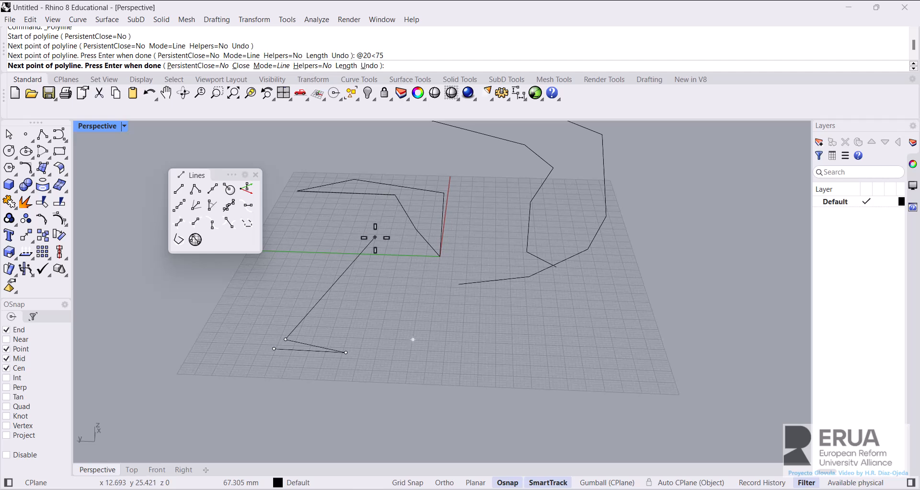
key(Return)
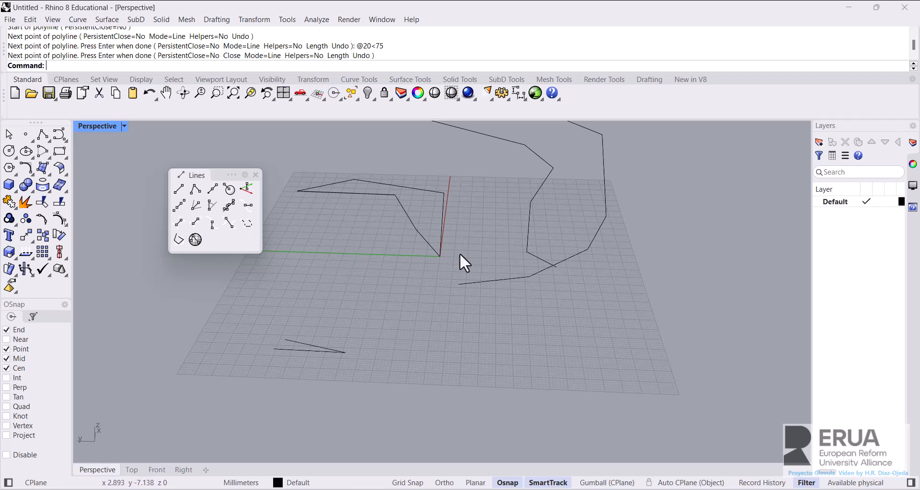